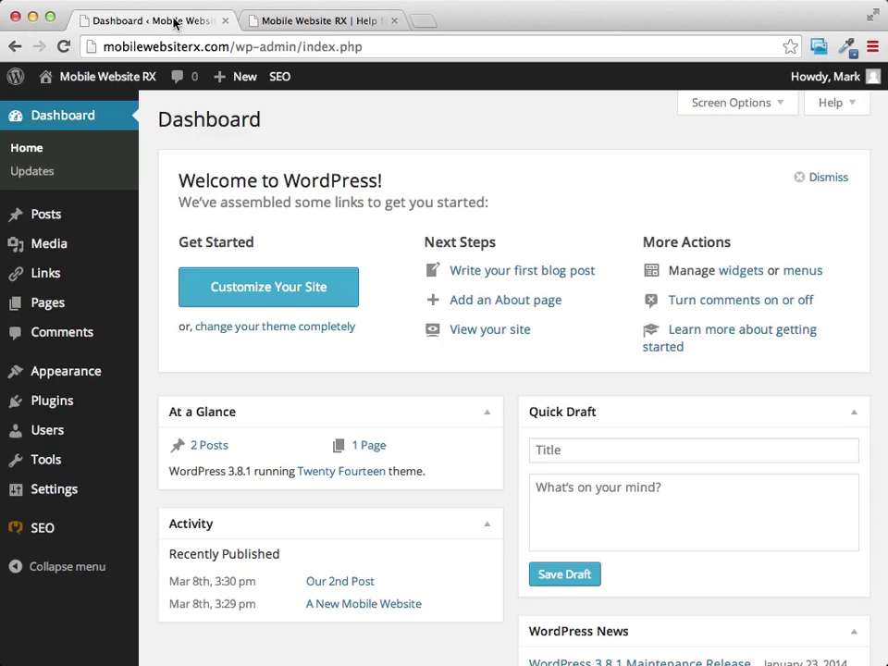
# Check the live site's navigation, and publish a new page titled "Another New Page" with the body text "Just a page"
pyautogui.click(296, 21)
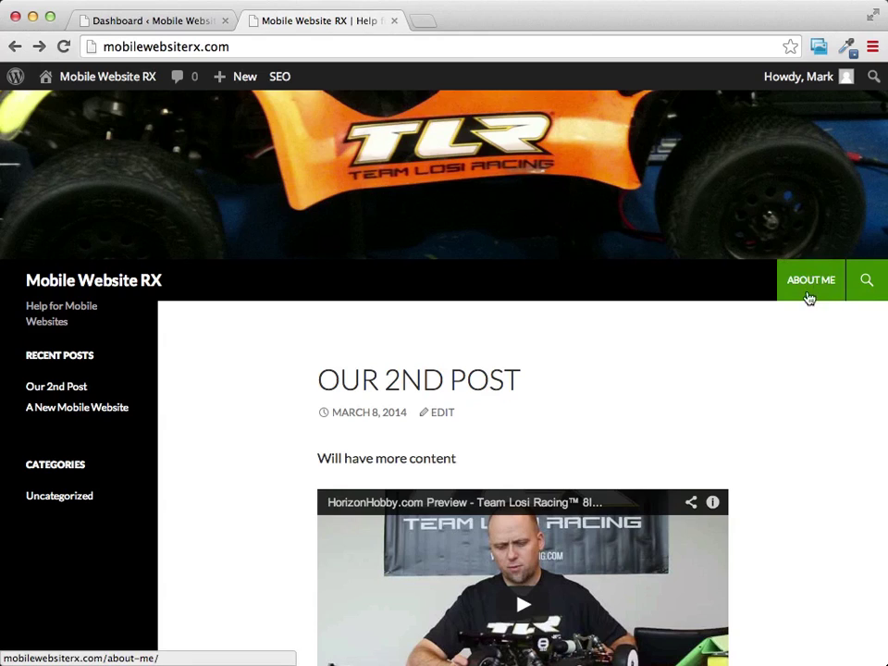
pyautogui.click(173, 22)
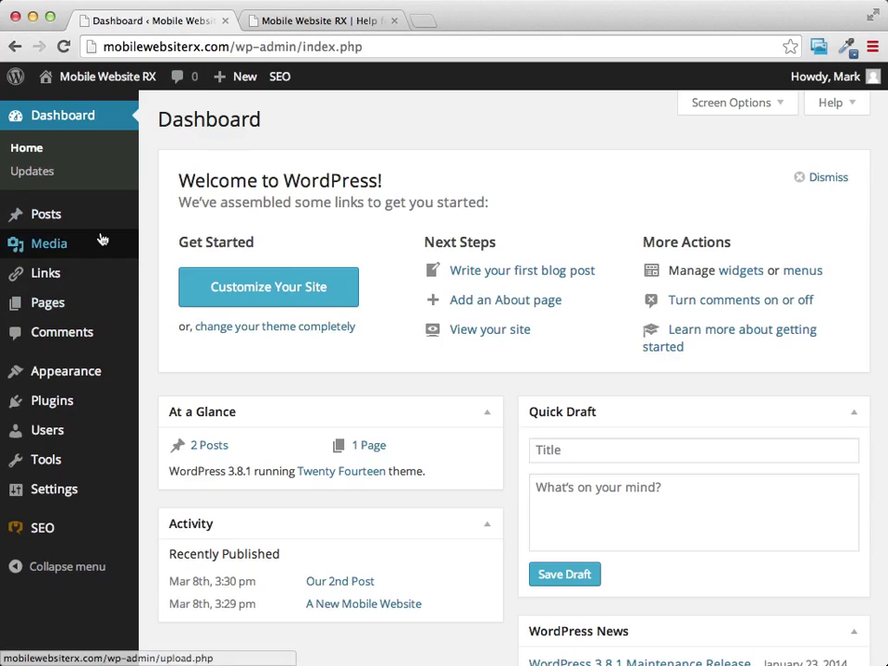
pyautogui.moveTo(32, 313)
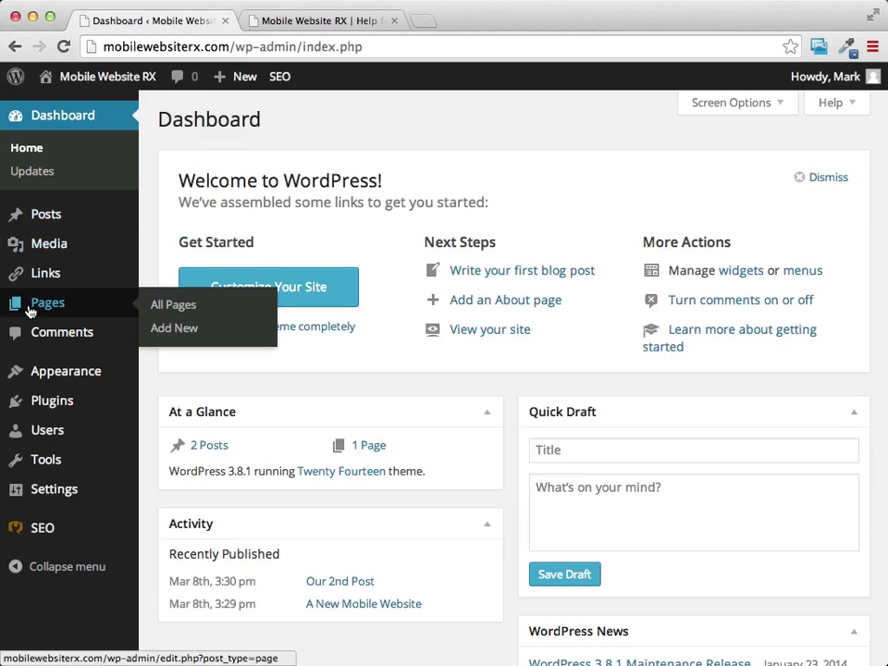
pyautogui.click(175, 336)
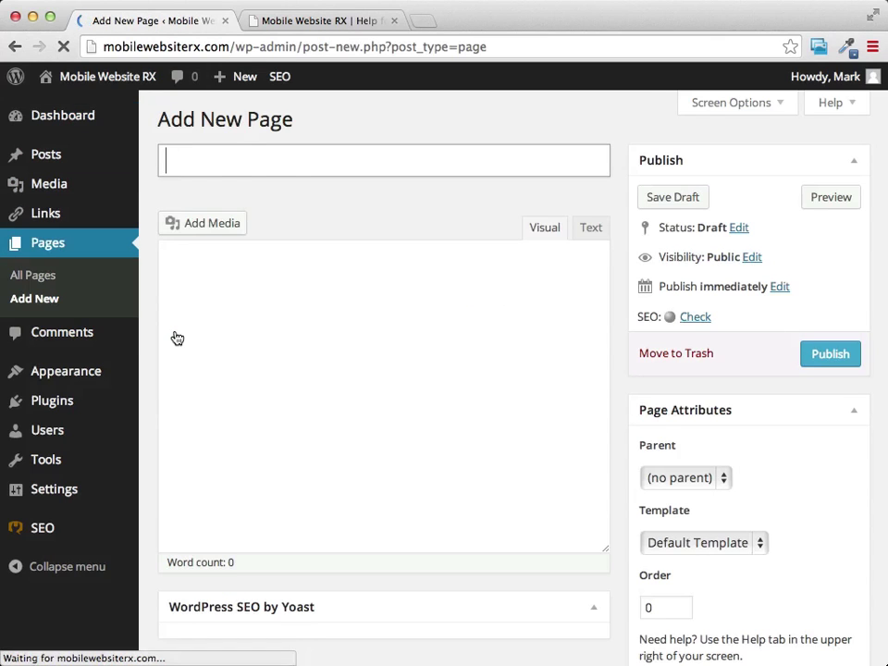
pyautogui.click(201, 162)
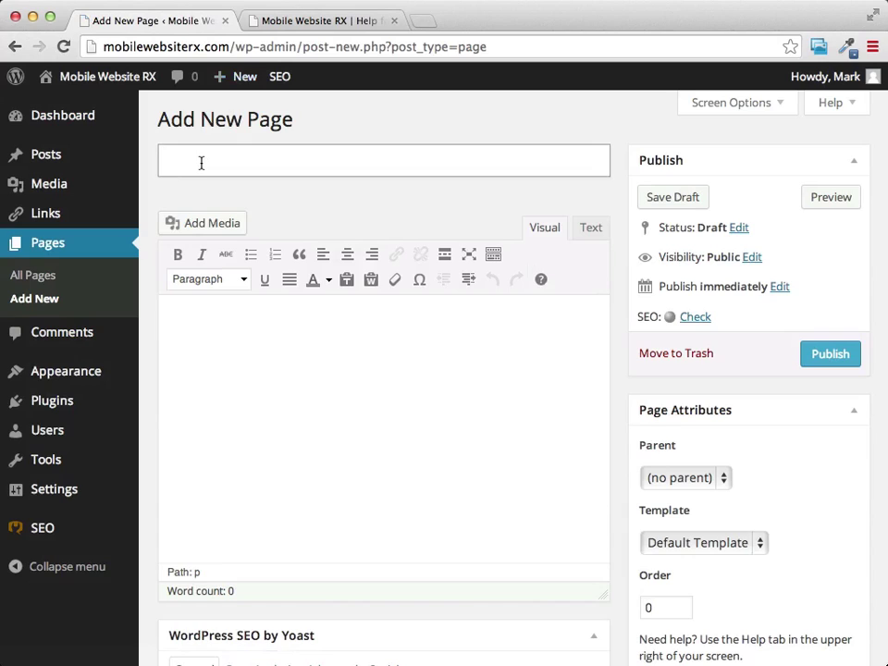
pyautogui.write('Another New Page')
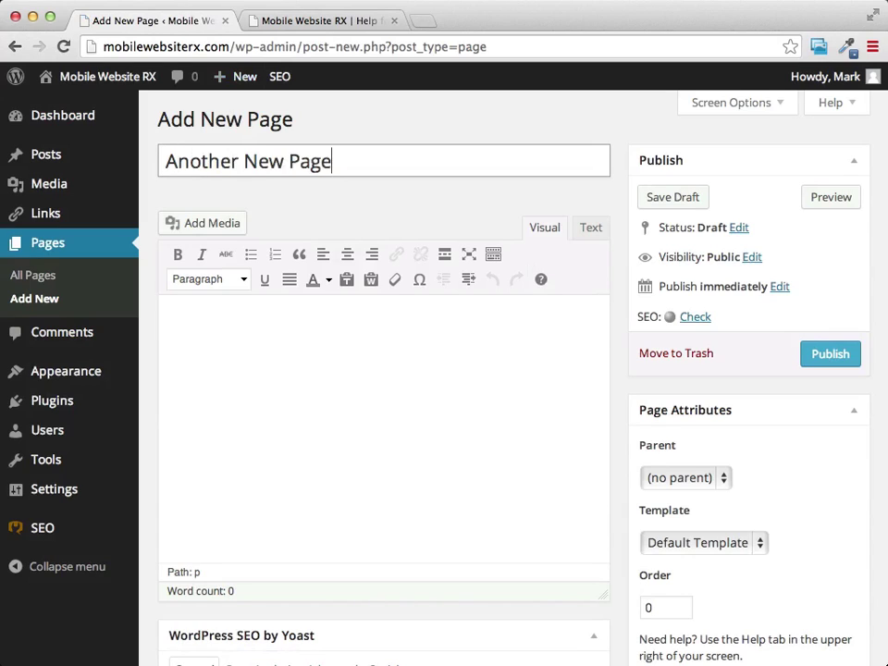
pyautogui.click(243, 360)
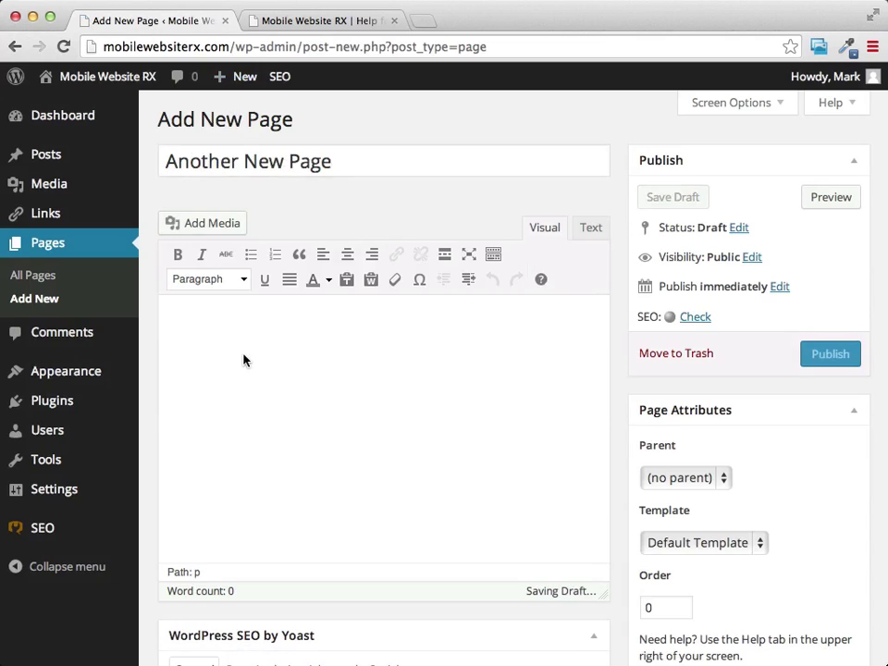
pyautogui.write('Just a page')
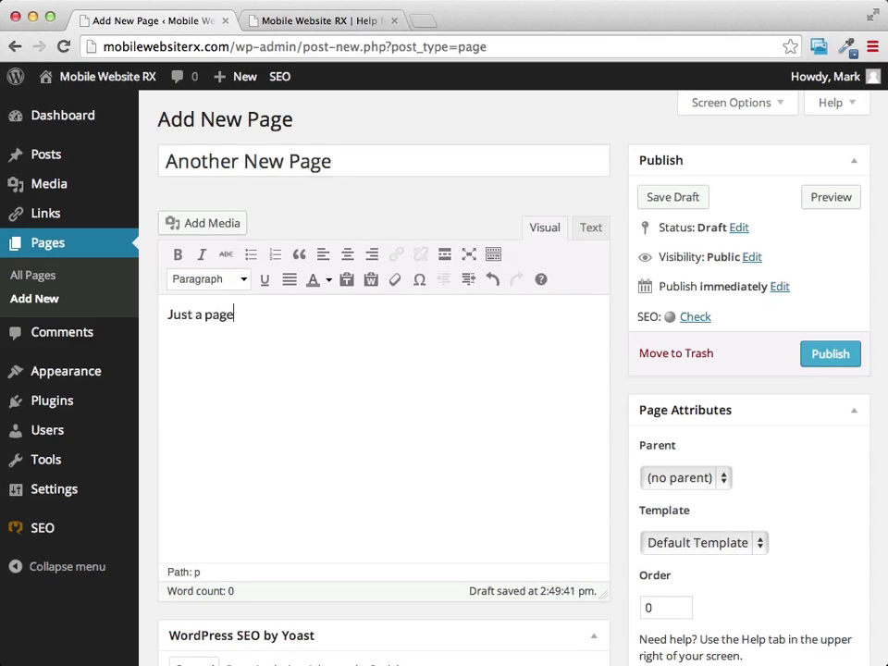
pyautogui.click(831, 354)
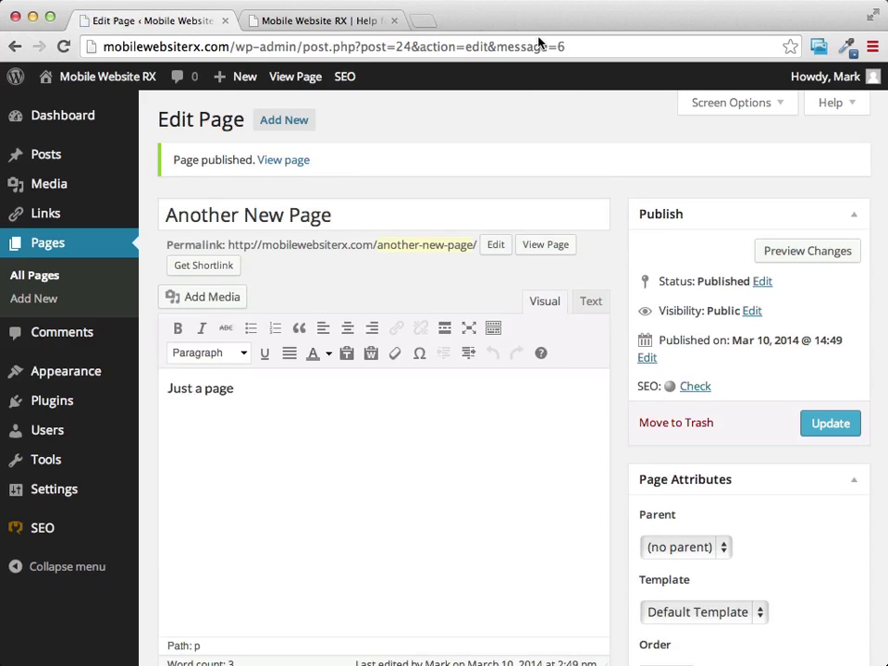
# Reload the live site to check its navigation for the new page, and return to the page editor
pyautogui.click(348, 22)
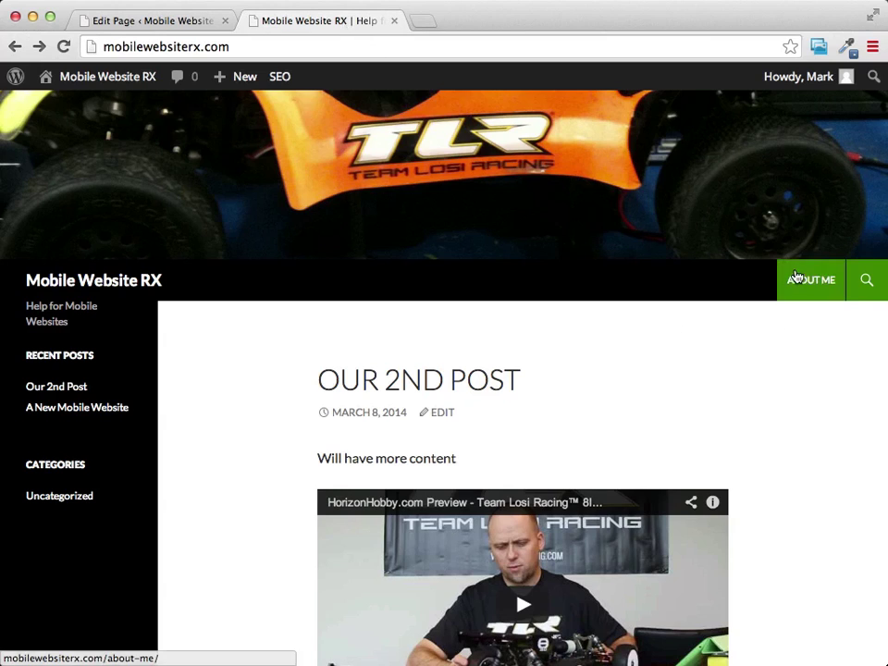
pyautogui.click(63, 48)
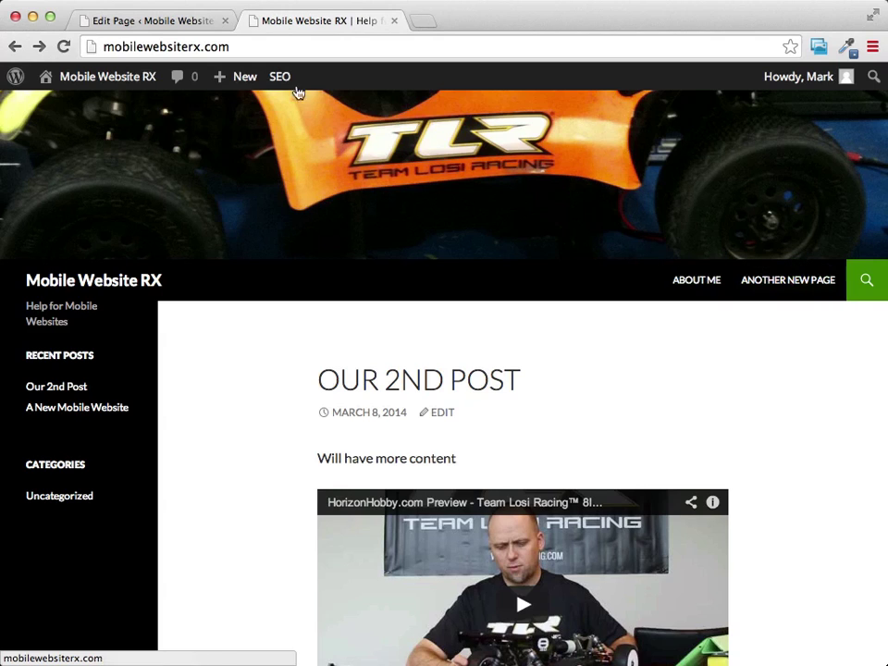
pyautogui.click(135, 21)
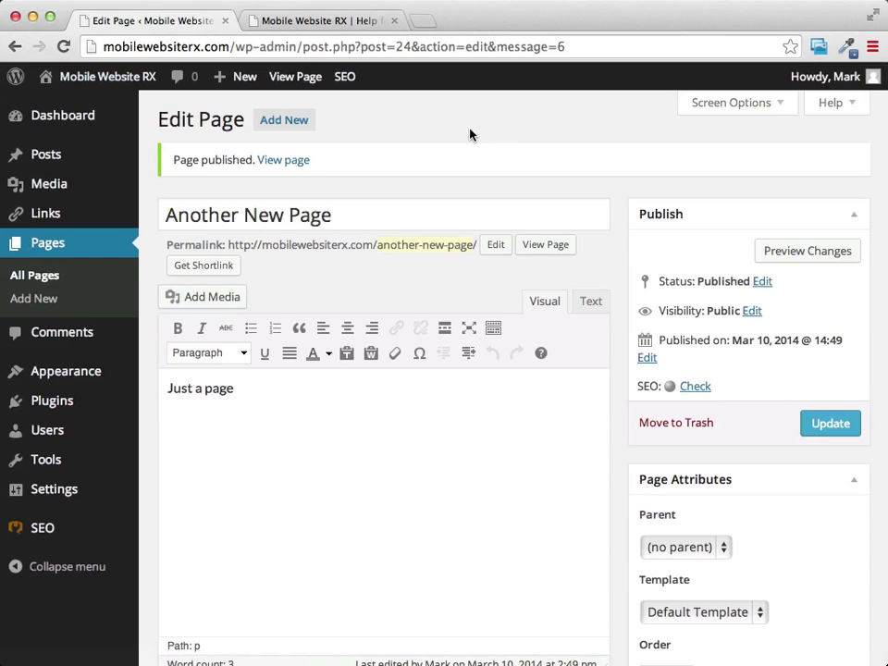
# Create a navigation menu named "Test Menu" and assign it to the "Top primary menu" theme location
pyautogui.moveTo(34, 442)
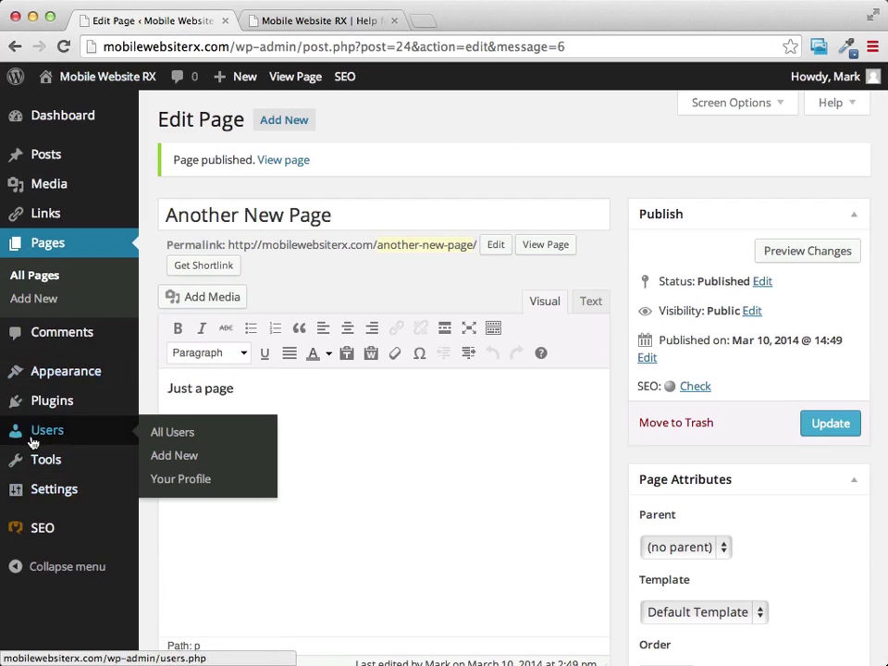
pyautogui.moveTo(74, 367)
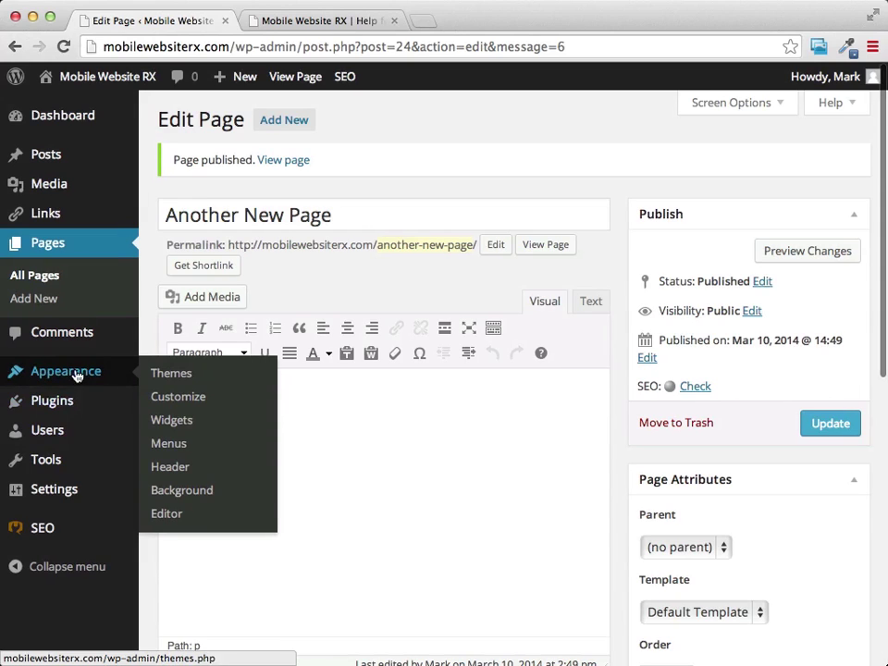
pyautogui.click(169, 443)
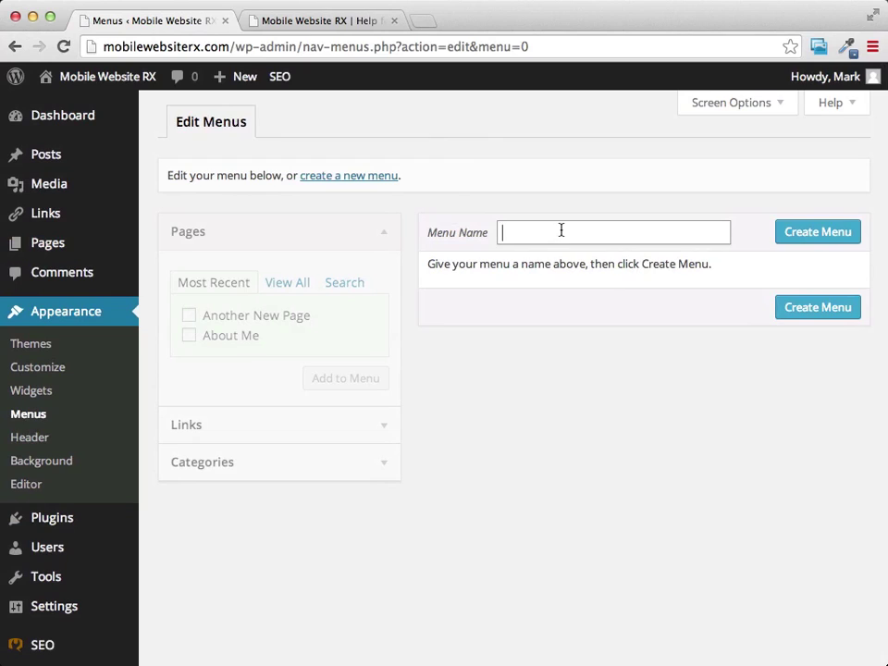
pyautogui.write('Test Menu')
pyautogui.click(818, 236)
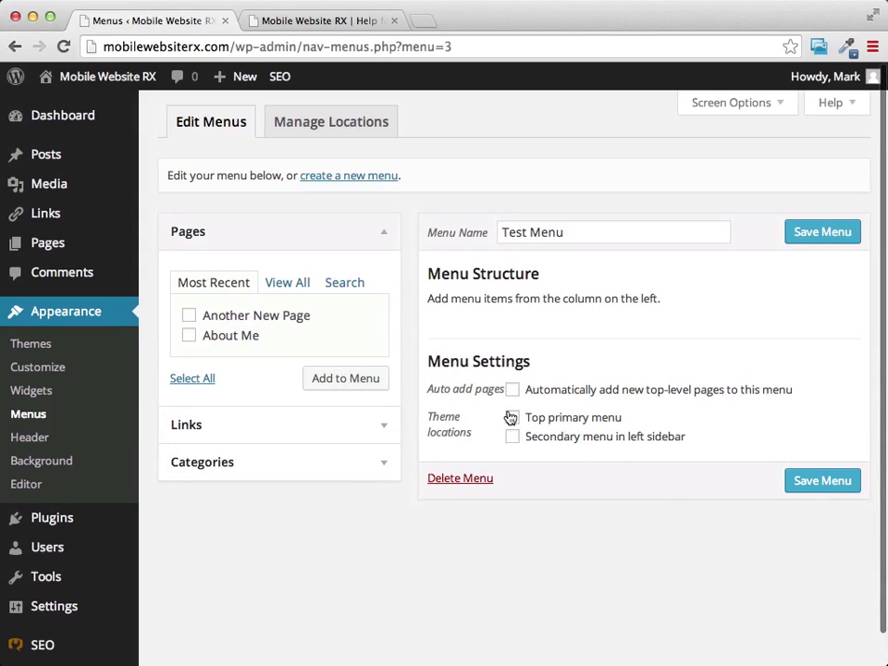
pyautogui.click(514, 419)
pyautogui.scroll(-1, 731, 351)
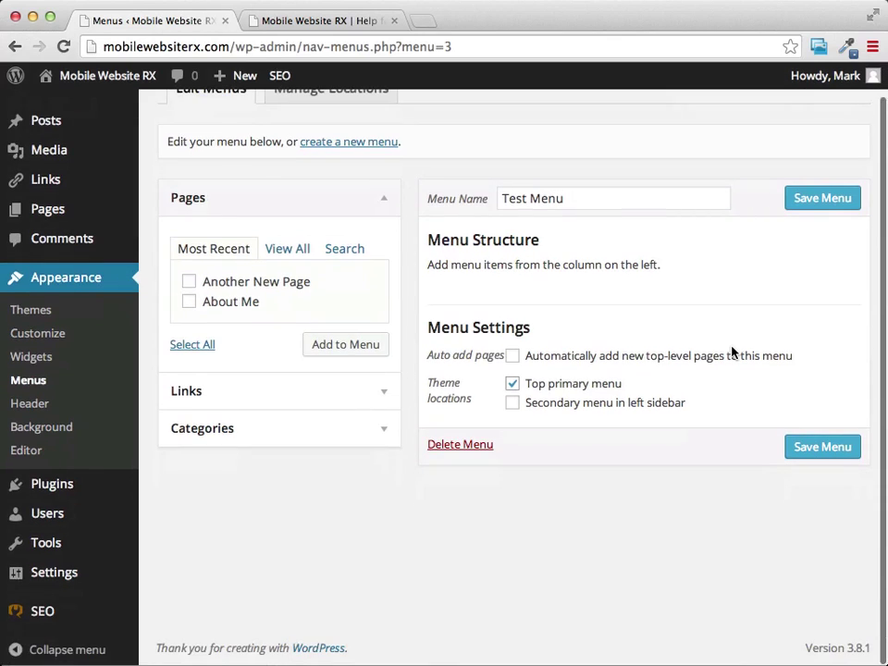
# Add the About Me and Another New Page pages to Test Menu with About Me first, and save the menu
pyautogui.click(190, 302)
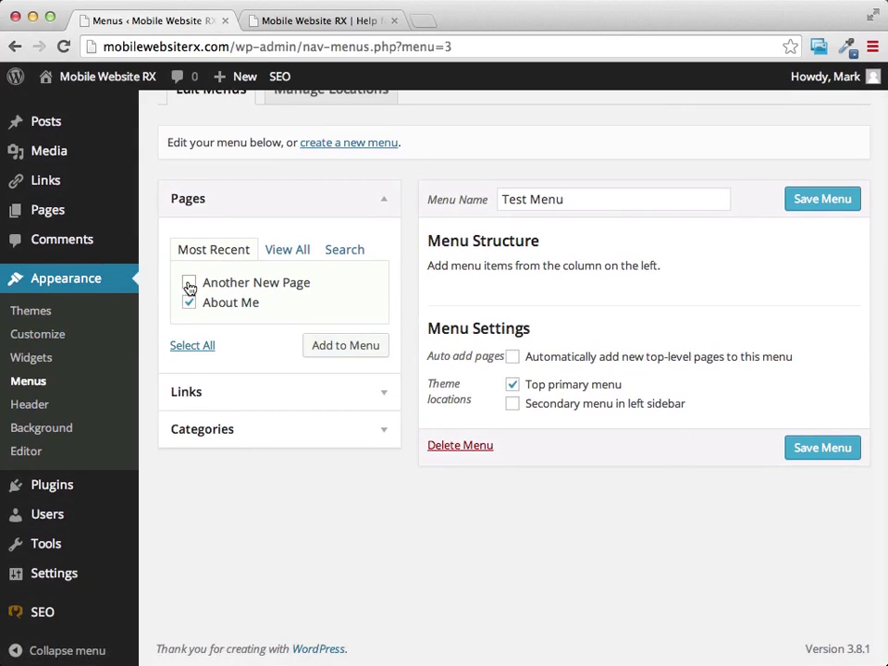
pyautogui.click(190, 283)
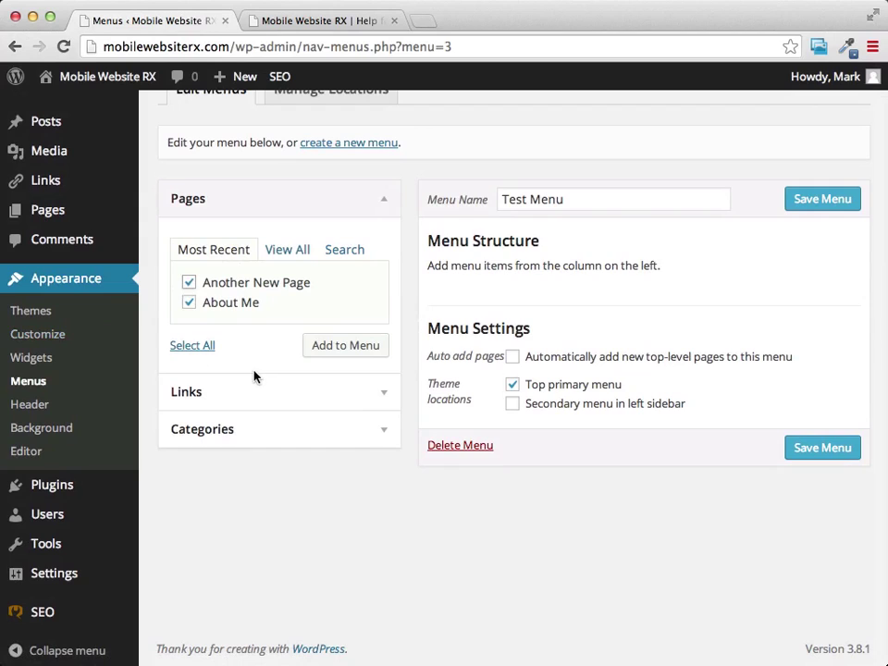
pyautogui.click(356, 353)
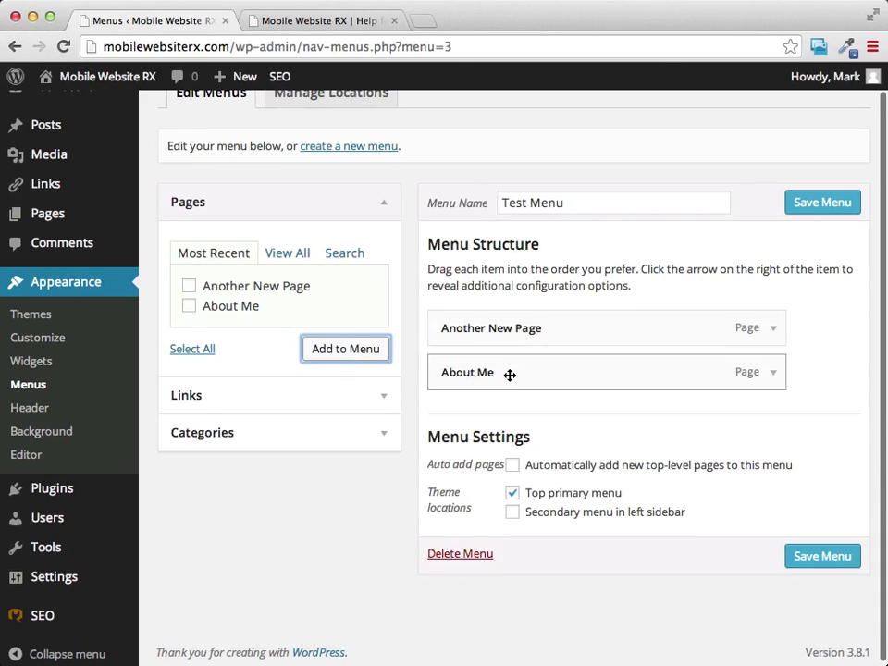
pyautogui.moveTo(510, 375); pyautogui.dragTo(509, 317)
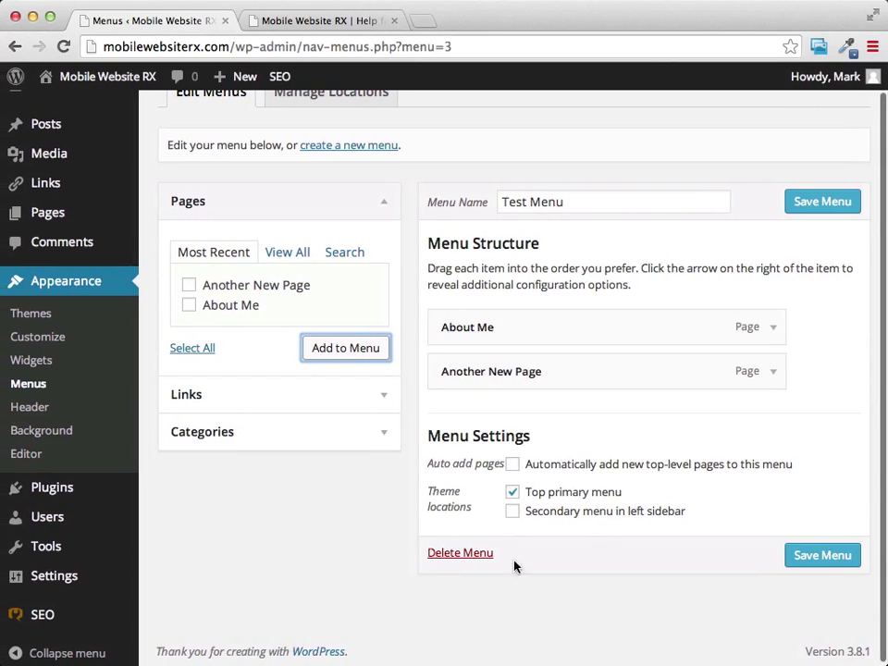
pyautogui.click(824, 559)
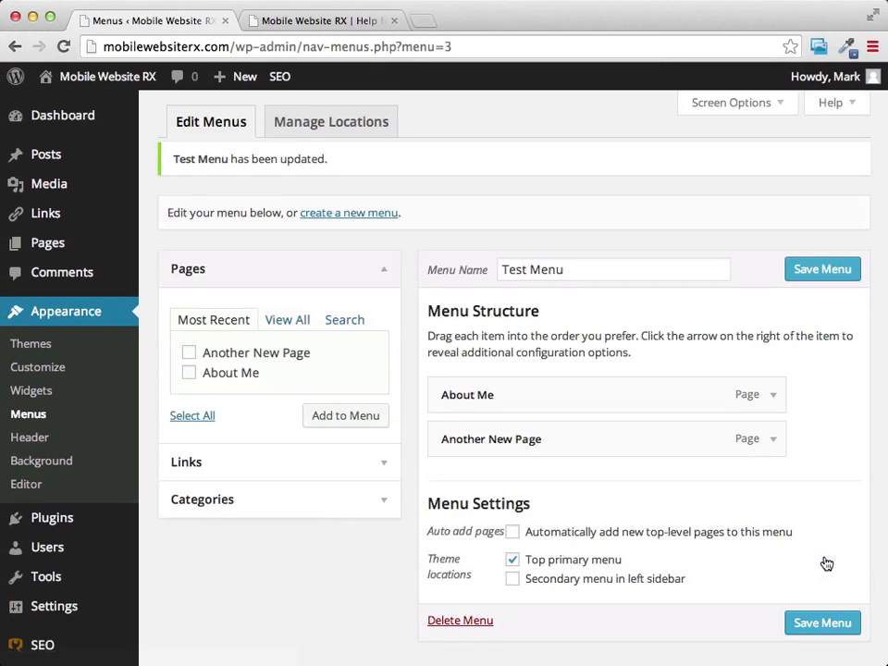
# Refresh the live site to examine the saved menu's item order, and return to the menu editor
pyautogui.click(315, 22)
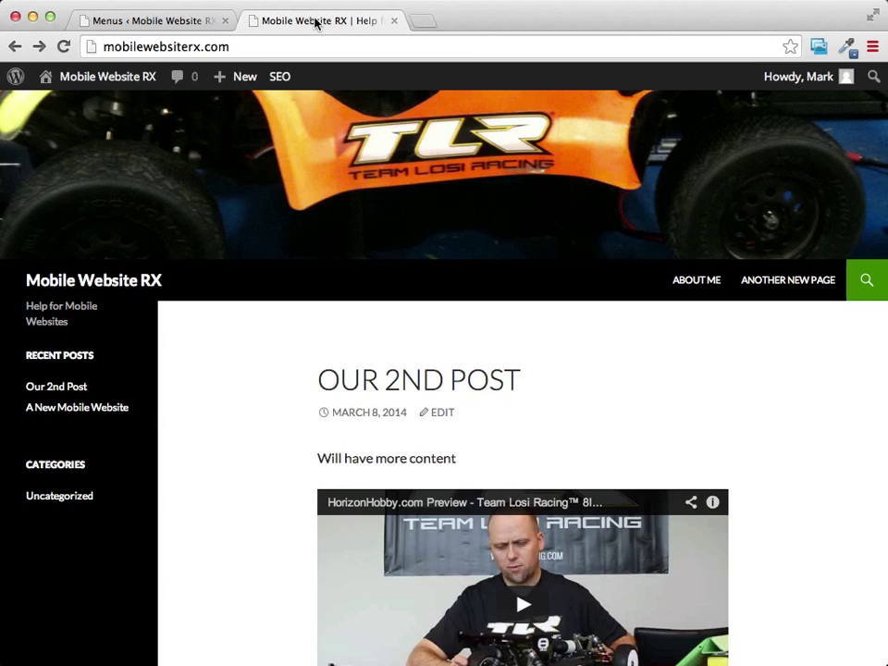
pyautogui.click(63, 46)
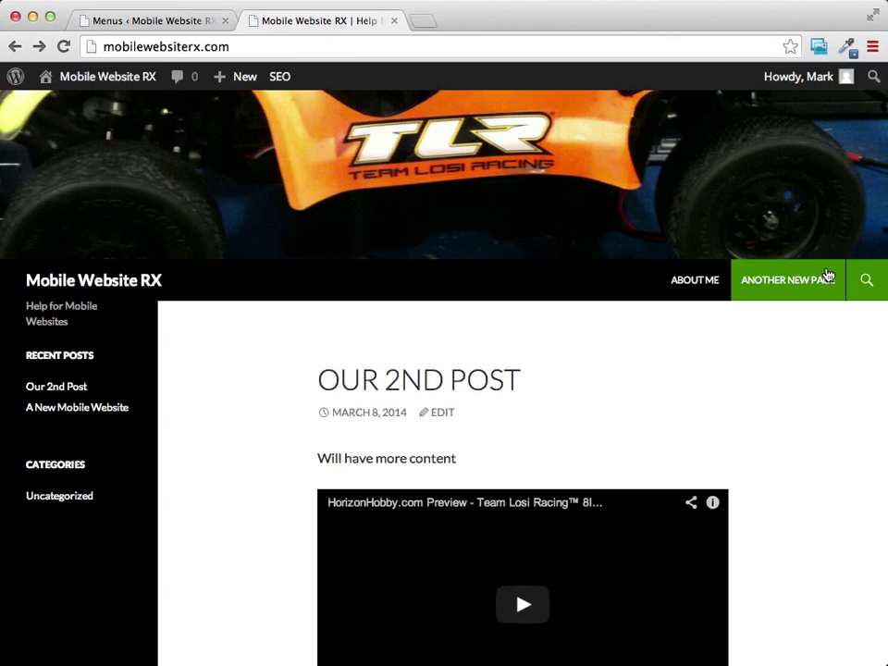
pyautogui.click(153, 24)
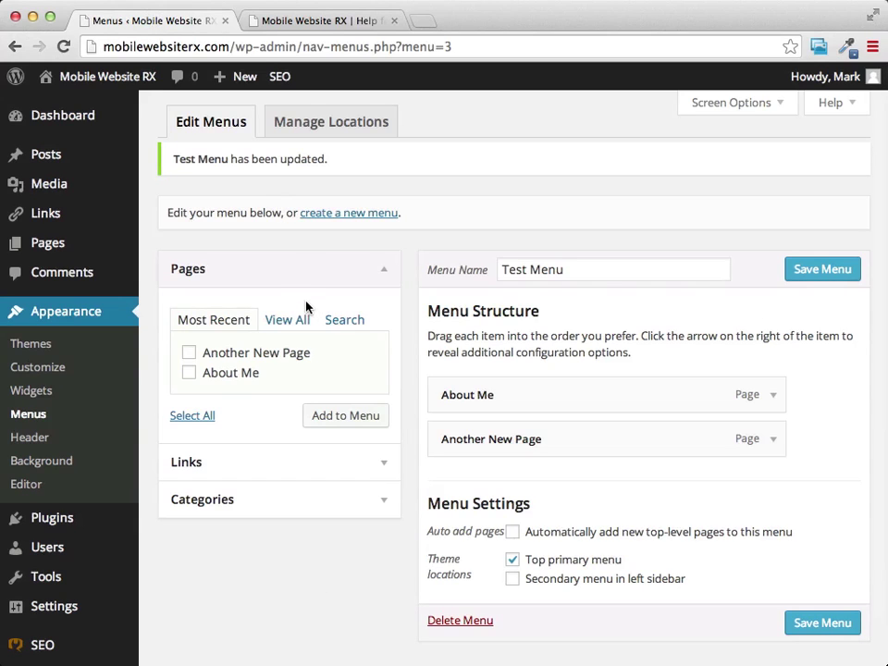
pyautogui.click(388, 470)
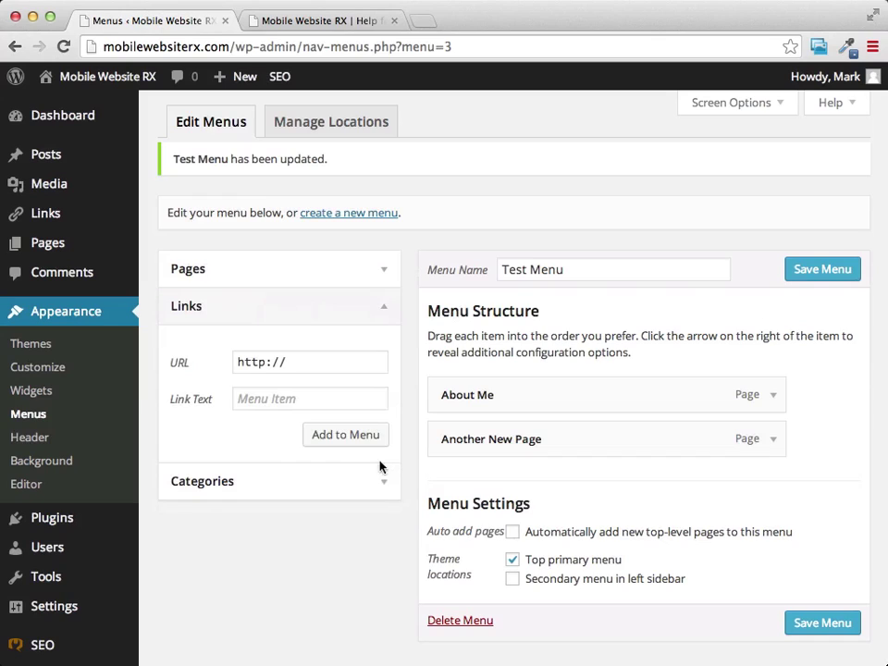
pyautogui.click(322, 360)
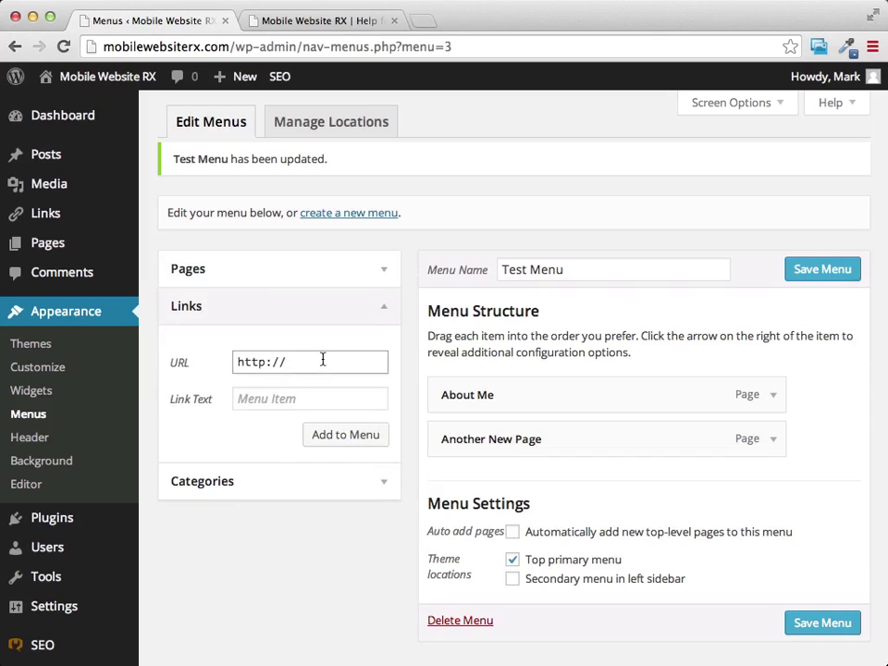
pyautogui.write('google.com')
pyautogui.click(315, 402)
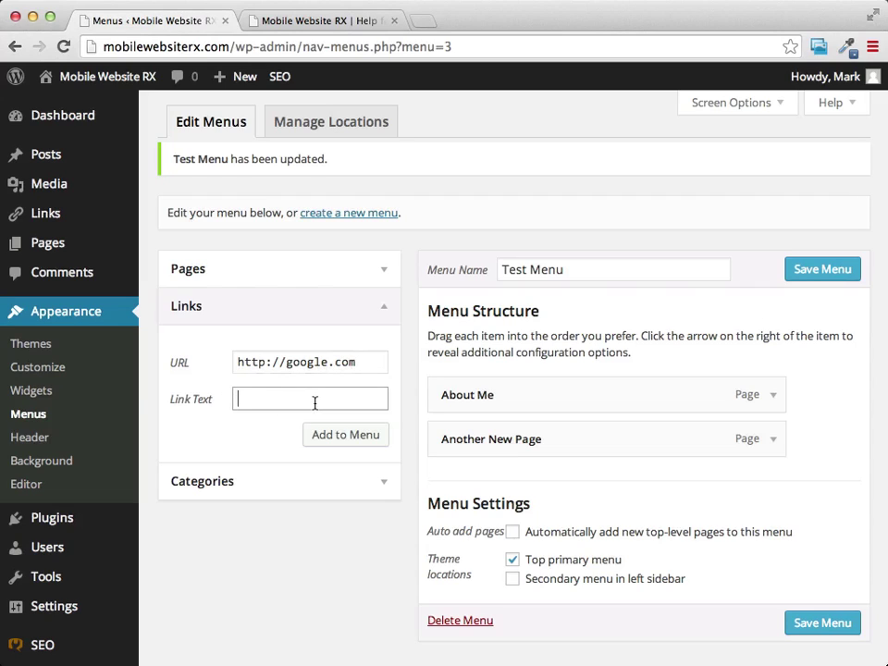
pyautogui.write('Search Engine')
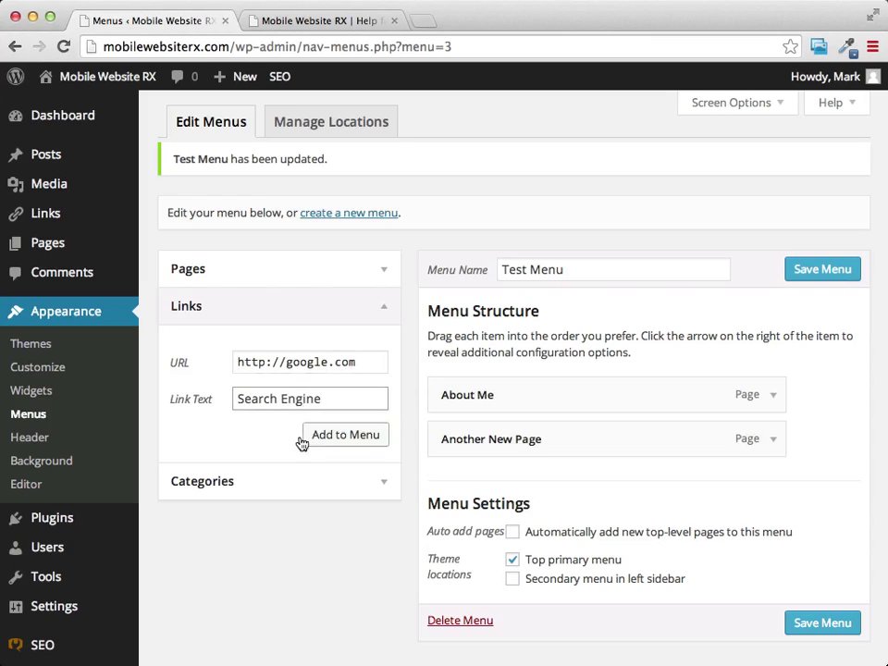
pyautogui.click(337, 439)
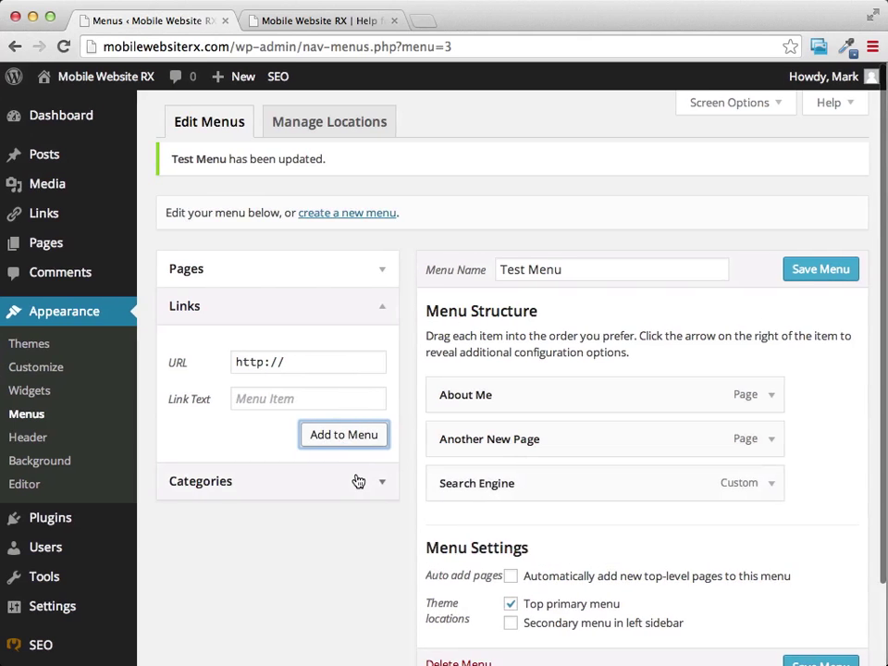
# Inspect the categories available for Test Menu, collapse them again, and review the menu's structure and settings
pyautogui.scroll(-2, 380, 411)
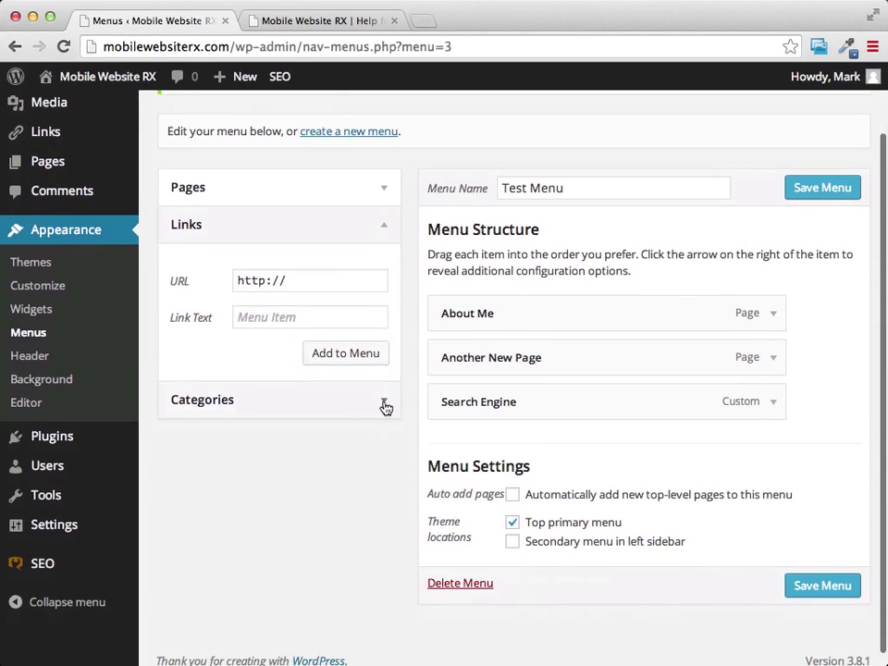
pyautogui.click(385, 407)
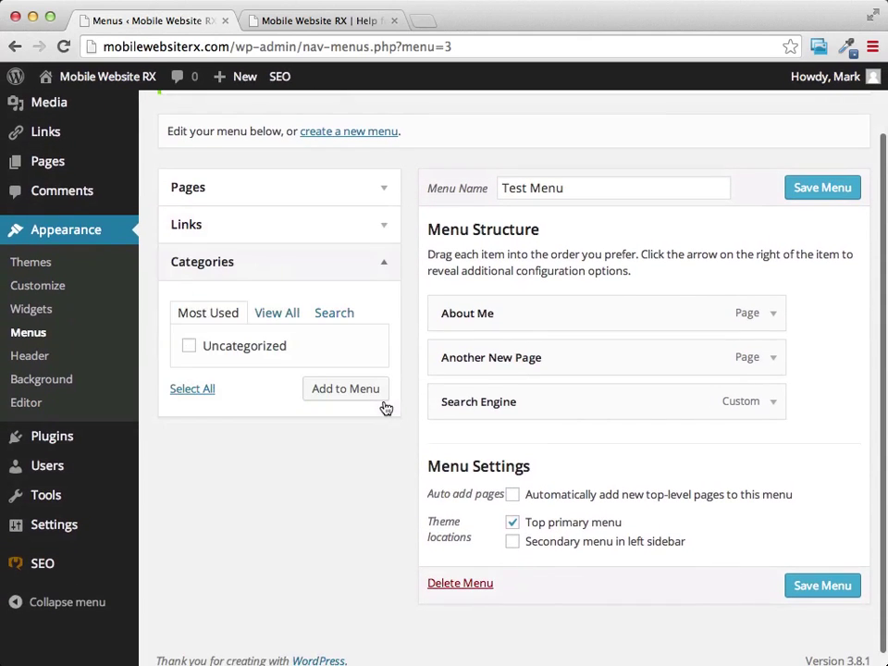
pyautogui.click(385, 267)
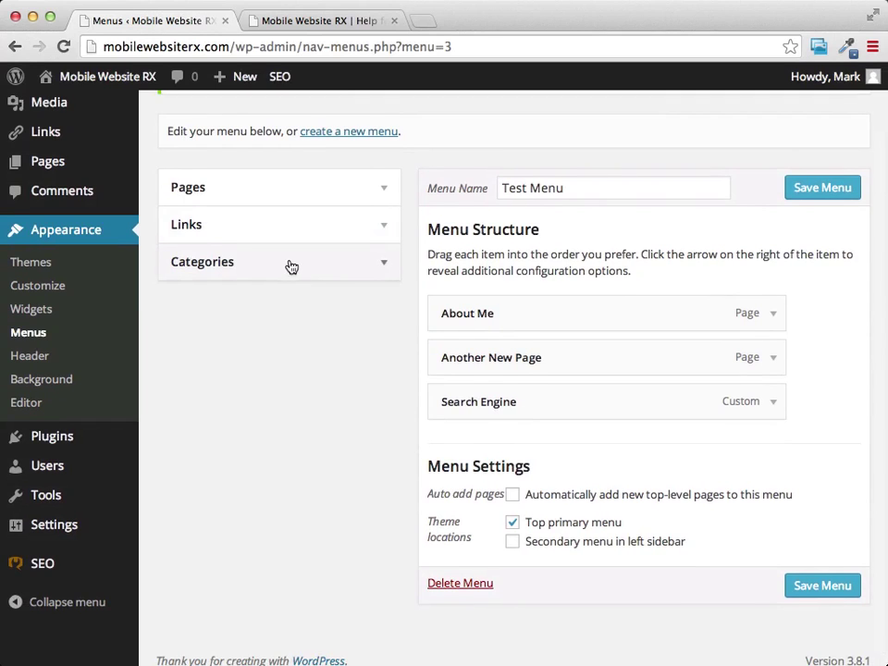
pyautogui.scroll(2, 289, 263)
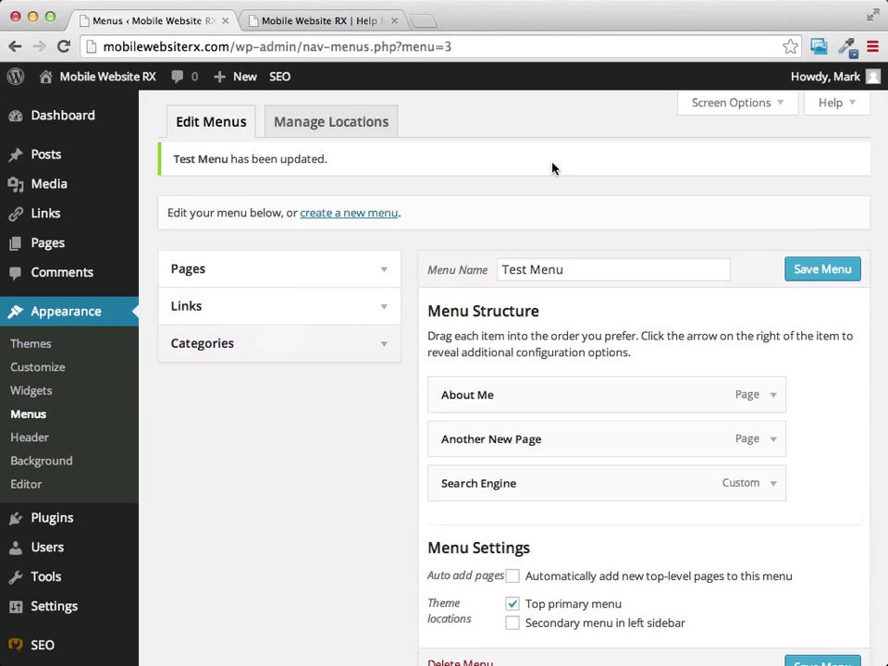
pyautogui.scroll(-3, 454, 206)
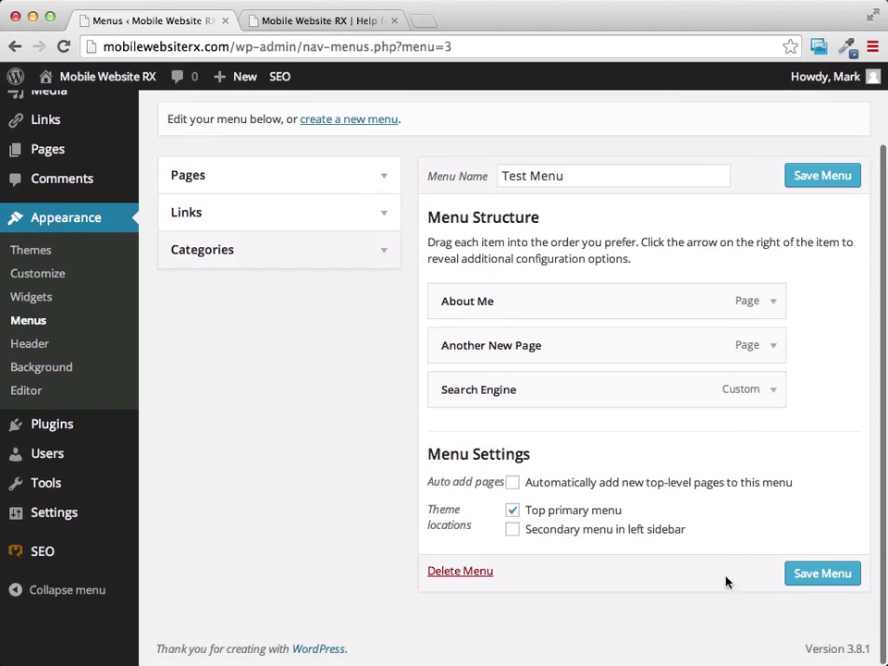
# Save Test Menu with its Search Engine link and refresh the live site to check the top navigation
pyautogui.click(818, 575)
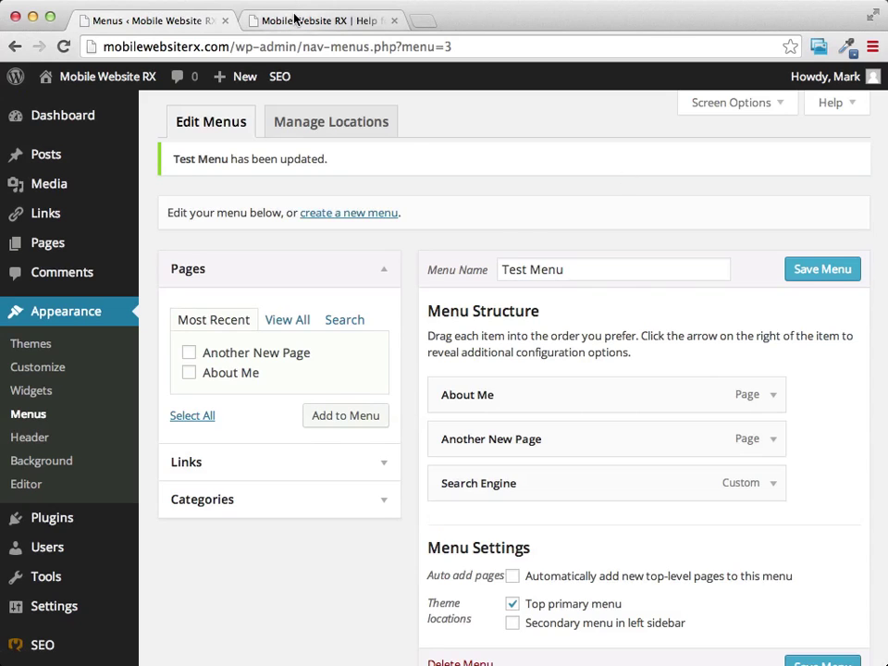
pyautogui.click(294, 19)
pyautogui.click(63, 46)
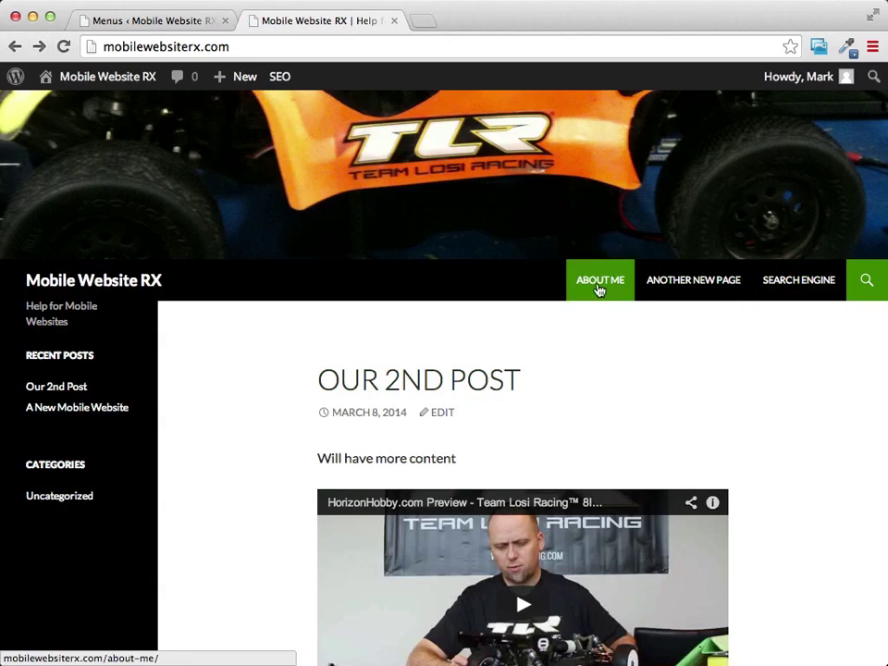
# In the menu editor, assign Test Menu to the secondary menu in left sidebar instead of the top primary menu, and save it
pyautogui.click(162, 25)
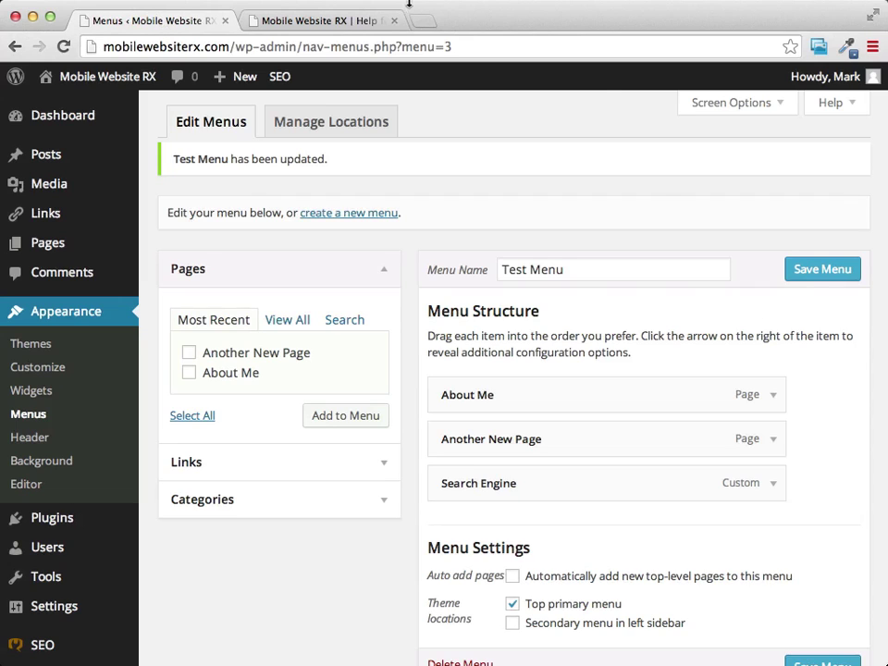
pyautogui.scroll(-2, 648, 202)
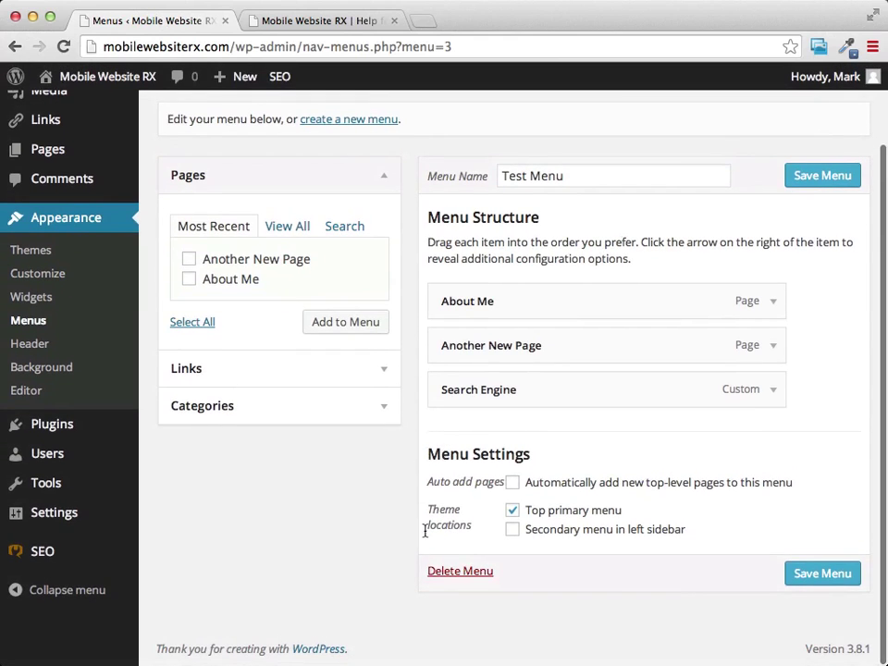
pyautogui.click(513, 514)
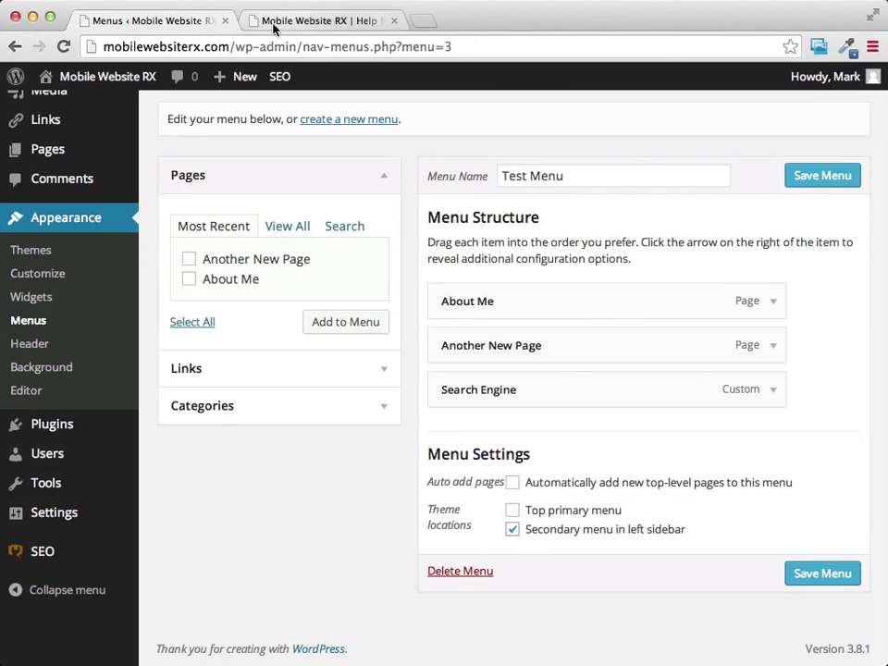
pyautogui.click(831, 574)
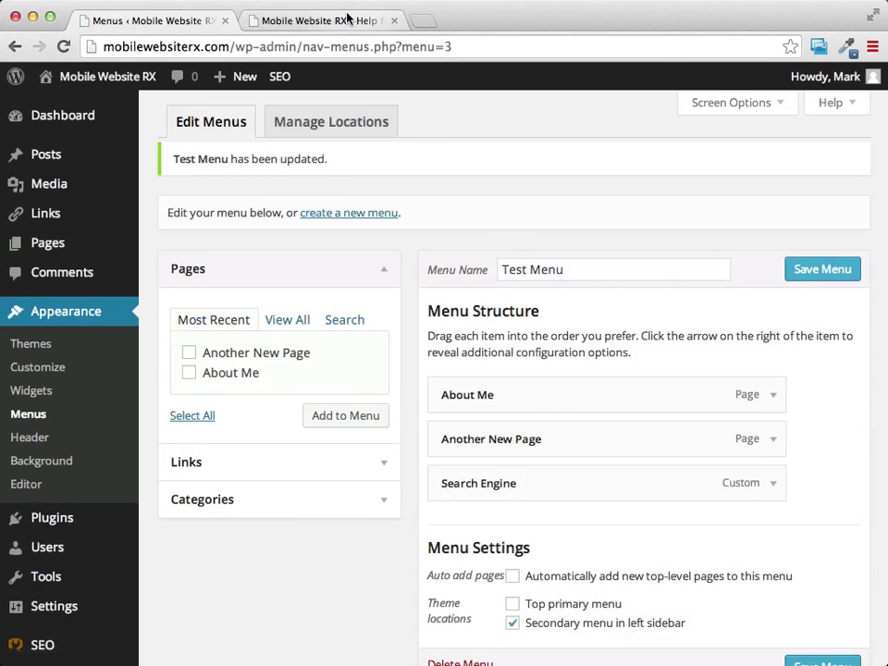
# Examine the sidebar and top navigation on the refreshed live site, comparing them with the menu editor's location settings
pyautogui.click(275, 21)
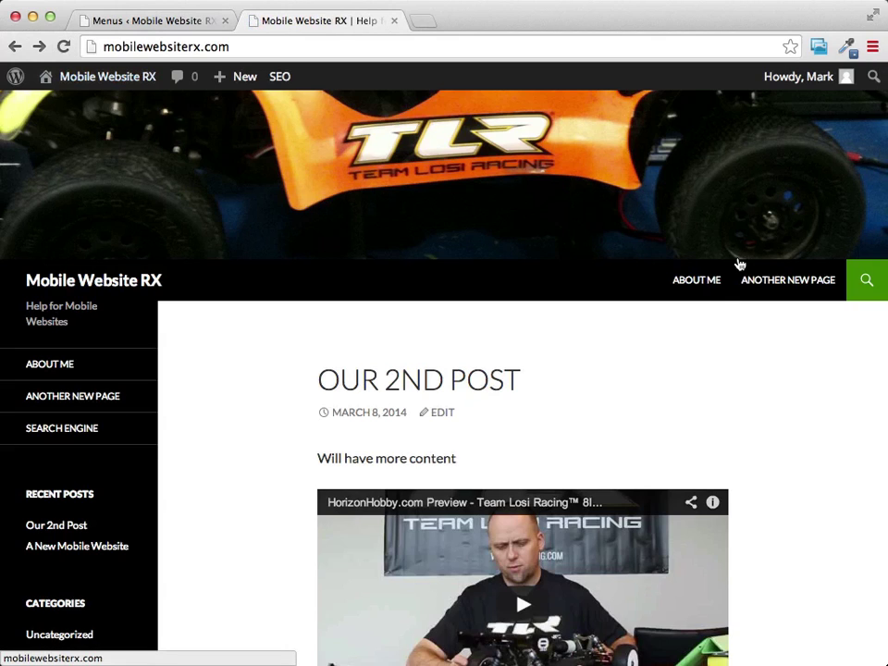
pyautogui.scroll(-2, 736, 264)
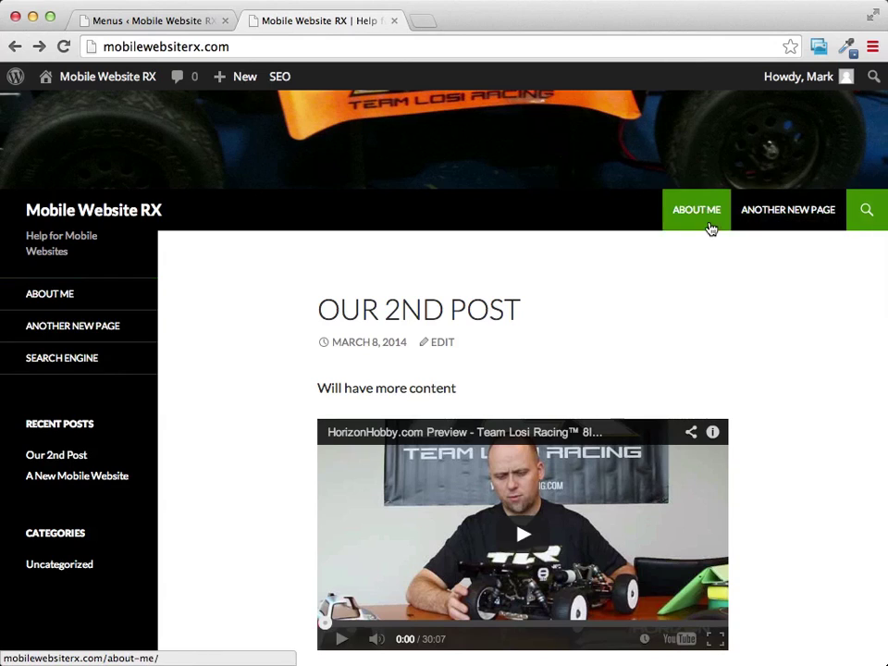
pyautogui.click(180, 21)
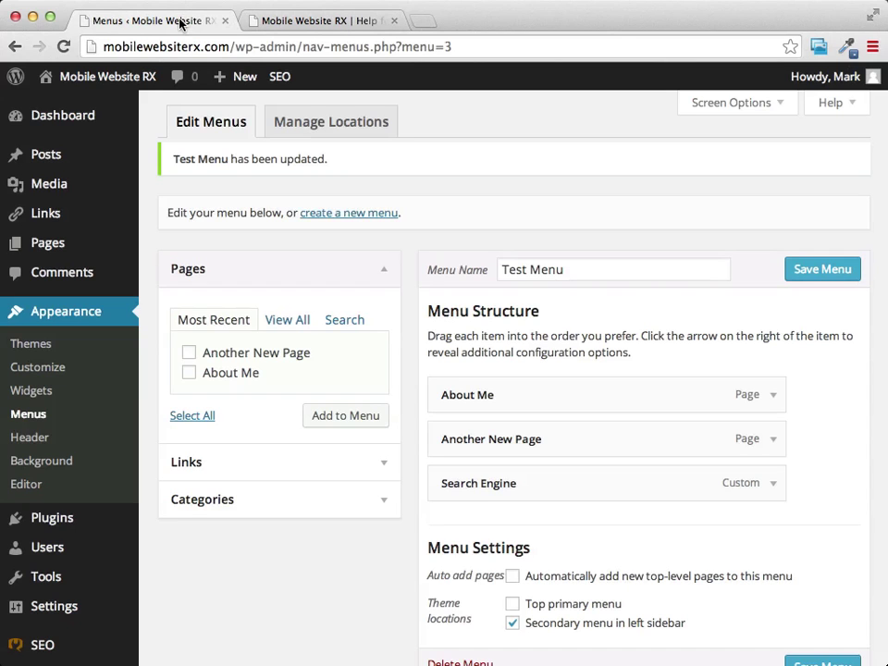
pyautogui.click(353, 21)
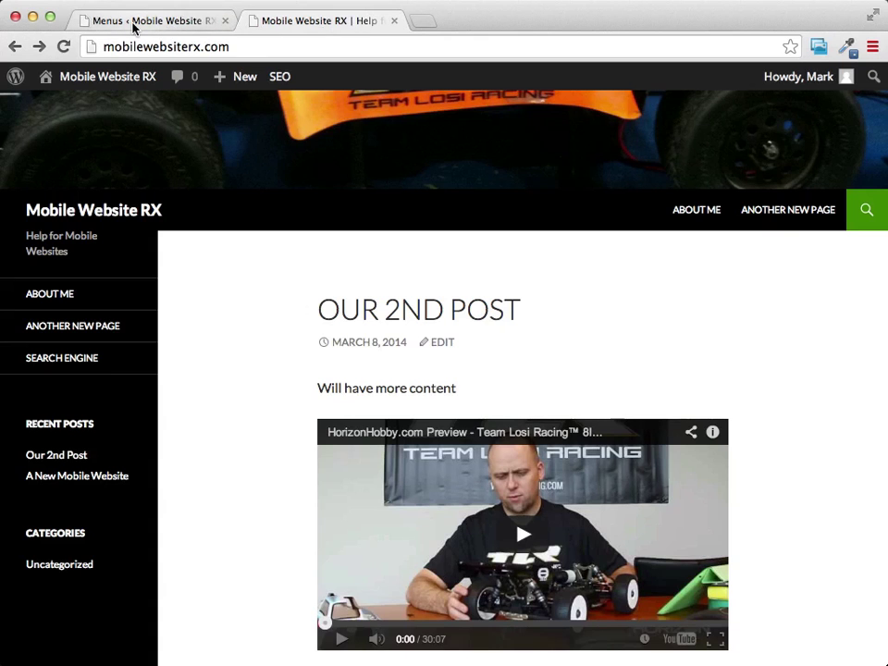
pyautogui.click(133, 23)
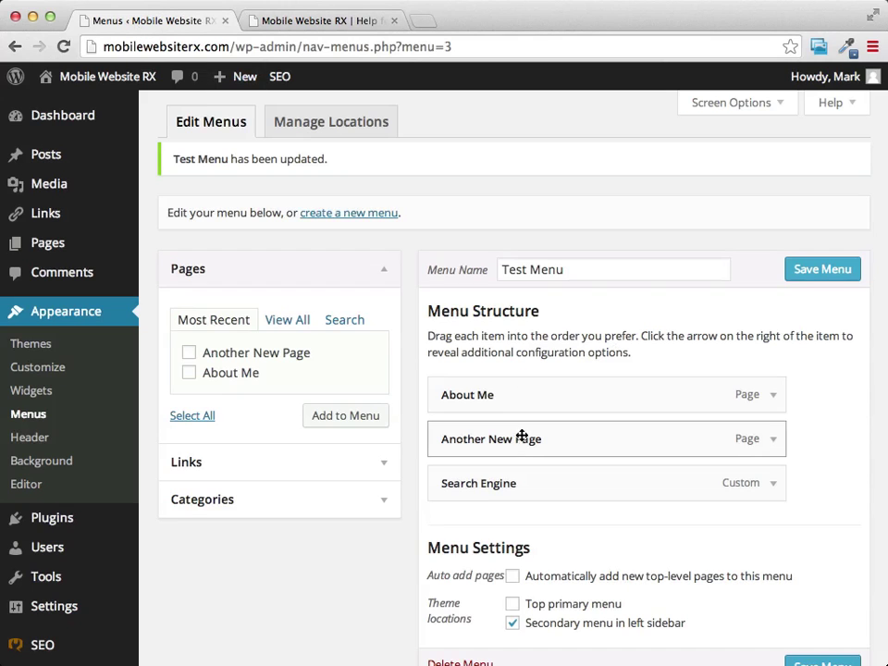
# Reorder Test Menu so Search Engine is a top-level item between About Me and Another New Page, and switch to the live site
pyautogui.scroll(-1, 546, 453)
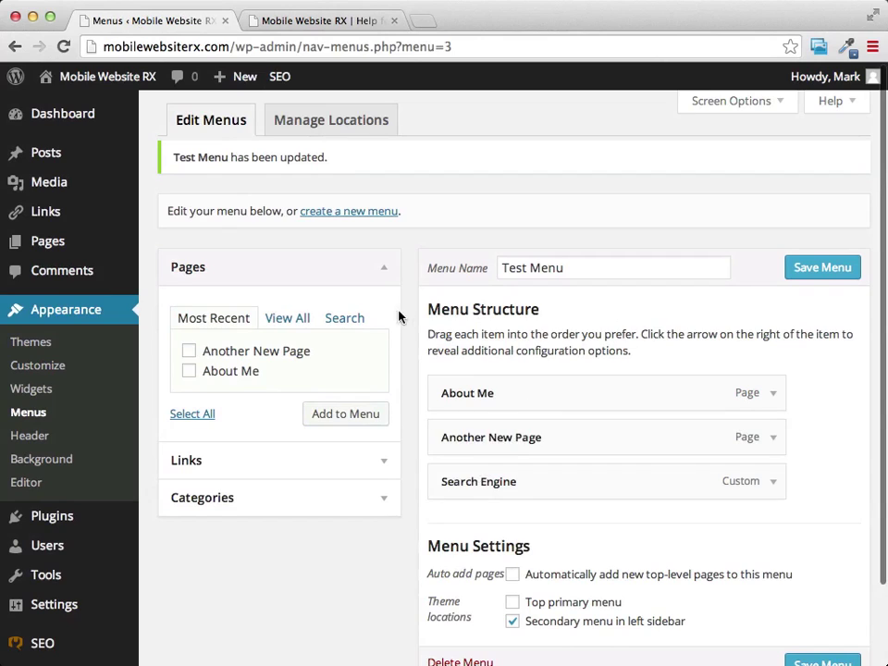
pyautogui.moveTo(539, 484); pyautogui.dragTo(596, 434)
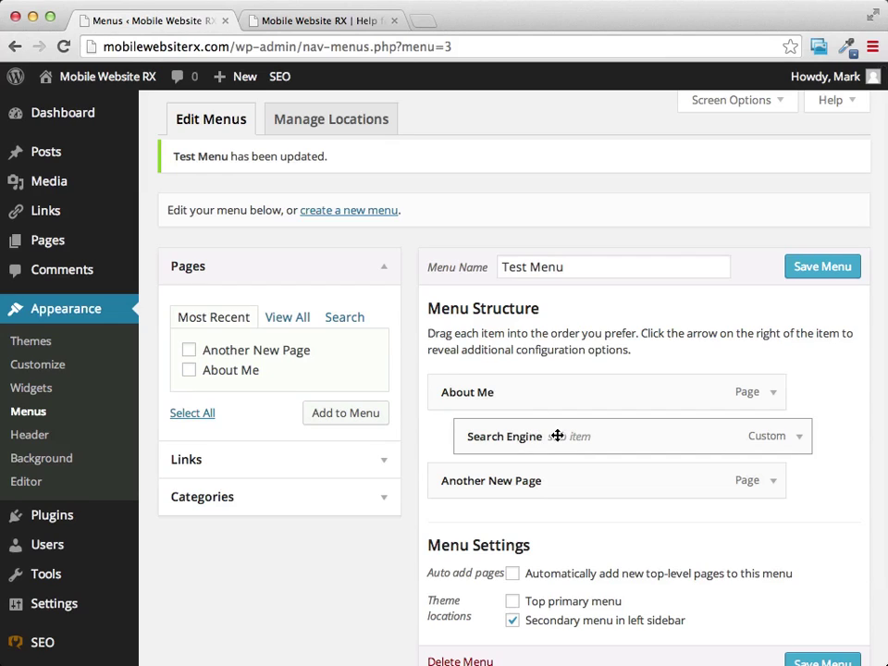
pyautogui.moveTo(557, 436); pyautogui.dragTo(527, 440)
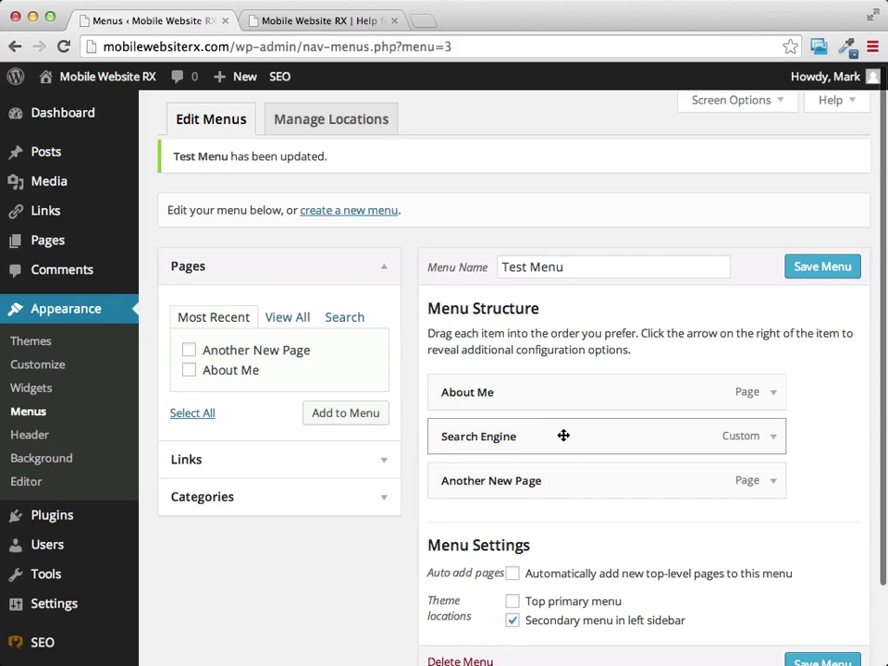
pyautogui.moveTo(534, 439); pyautogui.dragTo(573, 441)
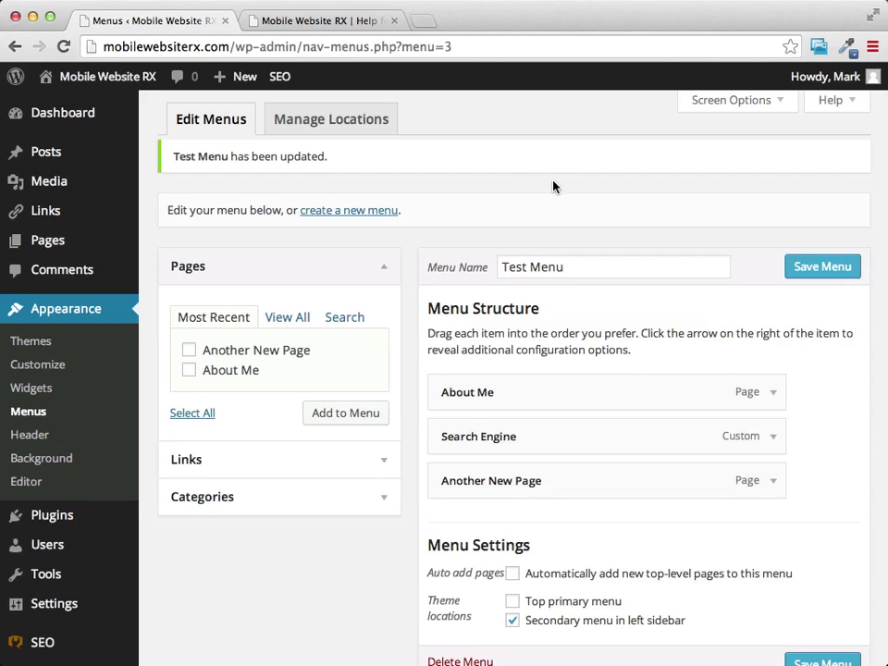
pyautogui.scroll(-3, 555, 186)
pyautogui.scroll(3, 557, 176)
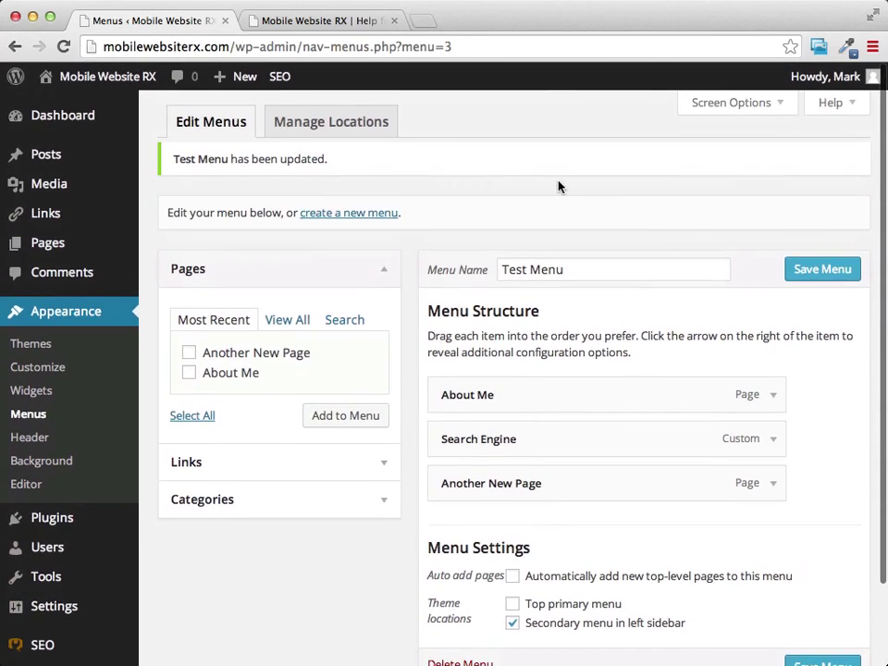
pyautogui.click(298, 22)
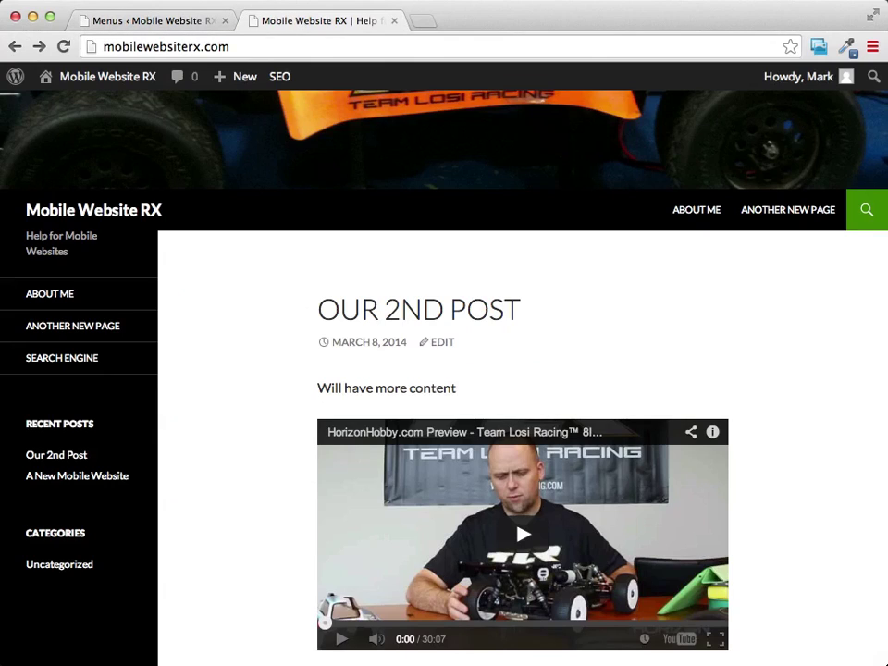